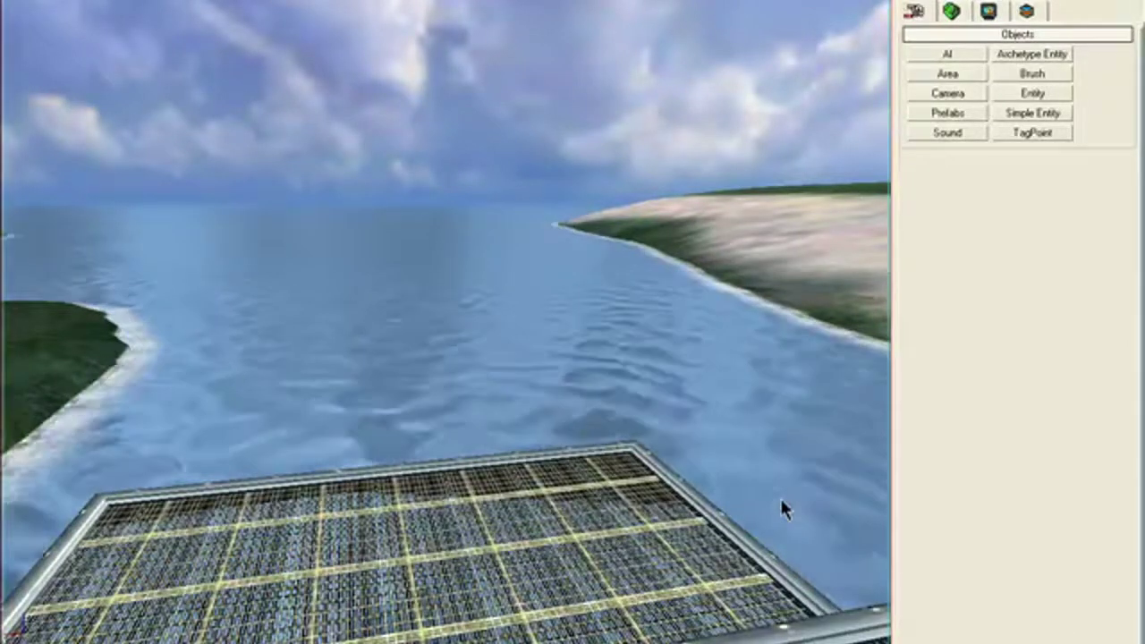
Playtest the level from the platform to check how the soldiers behave without a forbidden area, and return to editing
{"action": "key", "text": "ctrl+g"}
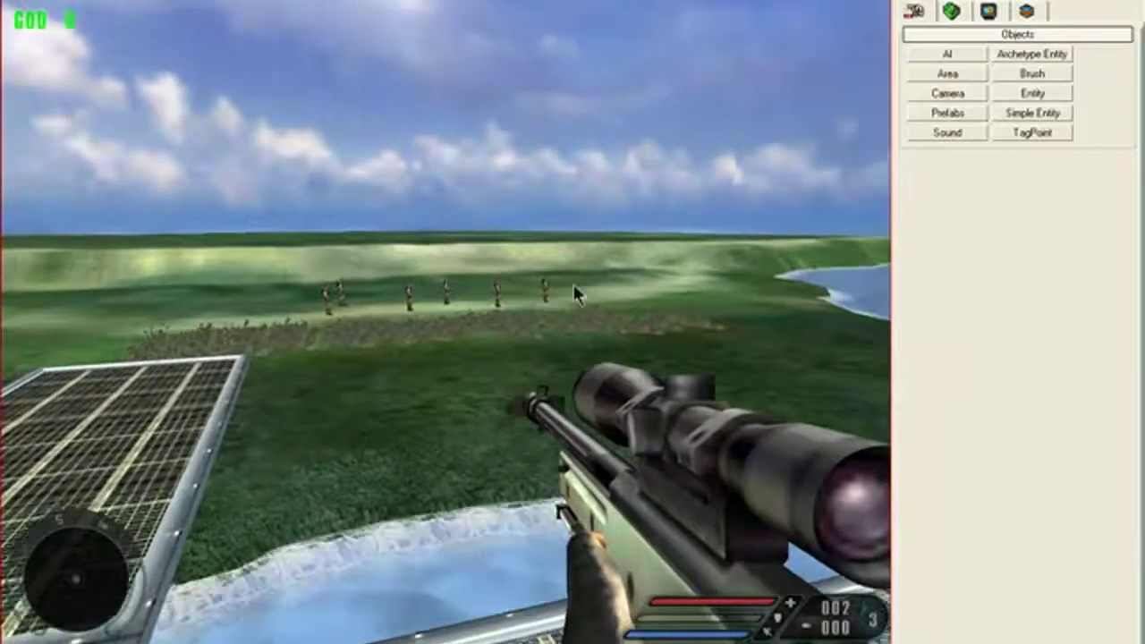
{"action": "key", "text": "g"}
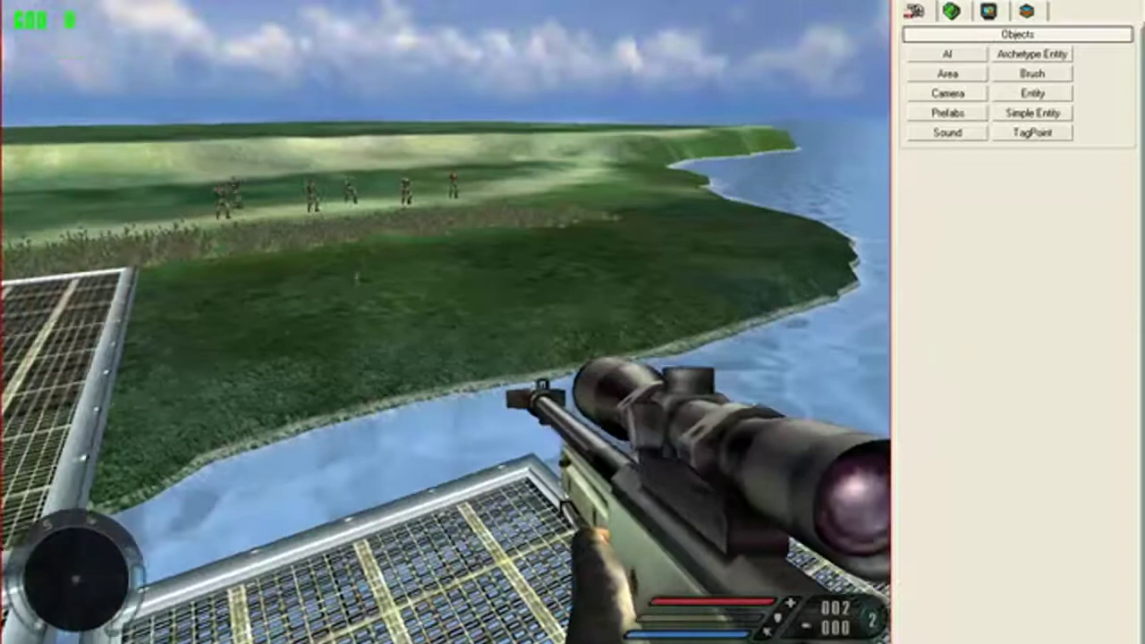
{"action": "key", "text": "w"}
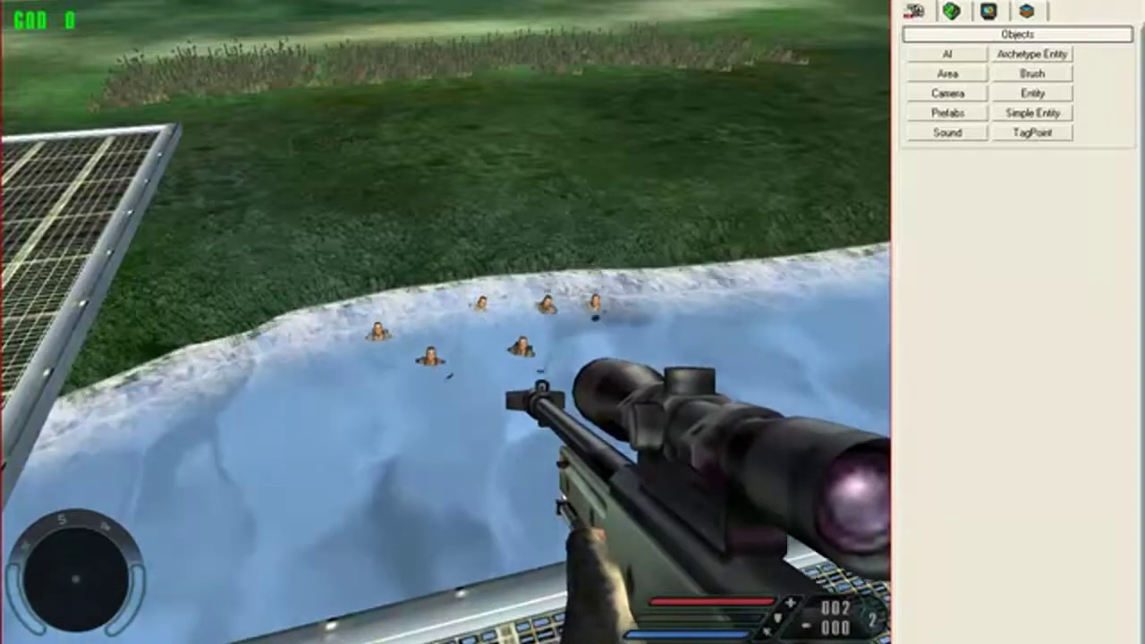
{"action": "key", "text": "Escape"}
Create a ForbiddenArea AI object by tracing a 13-point outline around the reed patch in front of the soldiers
{"action": "right_click_drag", "start_coordinate": [573, 282], "coordinate": [575, 289]}
{"action": "key", "text": "w"}
{"action": "key", "text": "s"}
{"action": "key", "text": "w"}
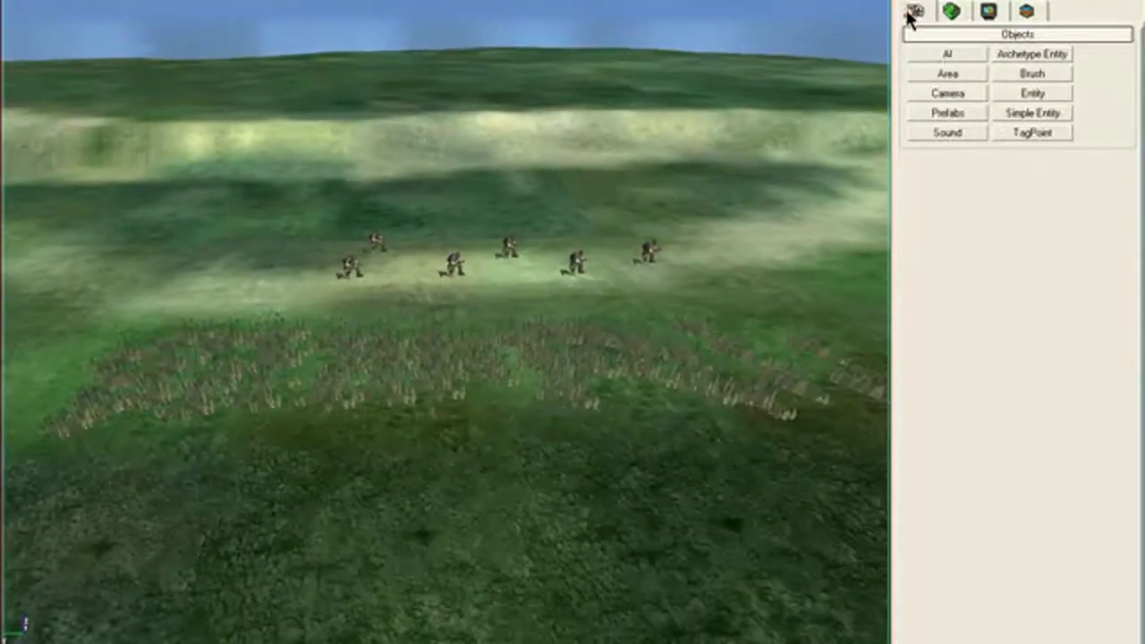
{"action": "left_click", "coordinate": [943, 52]}
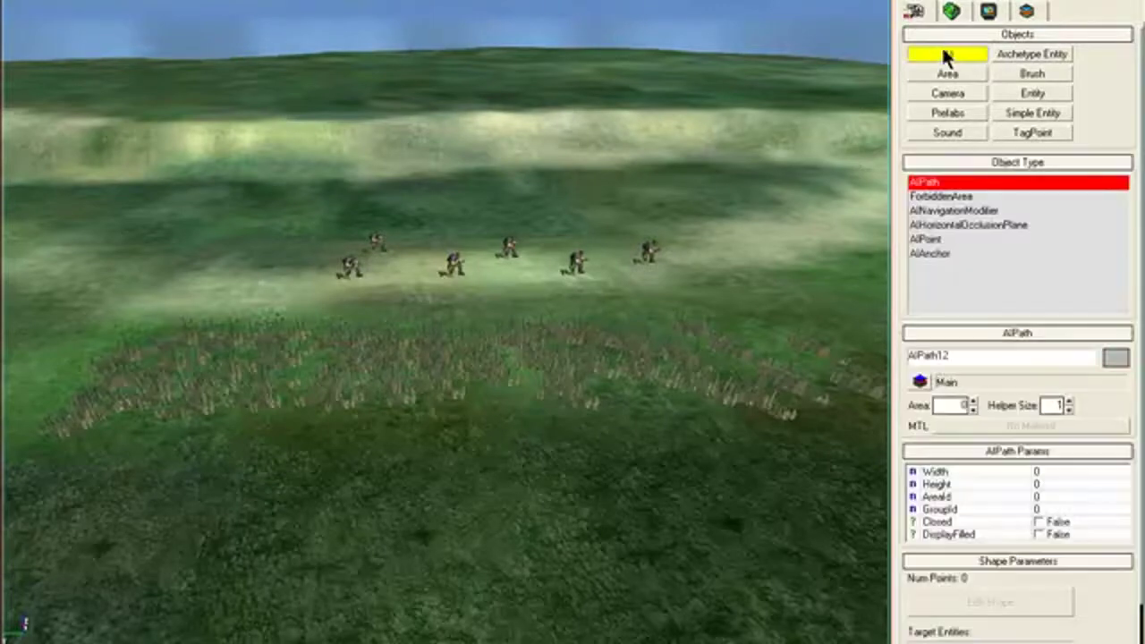
{"action": "left_click", "coordinate": [957, 197]}
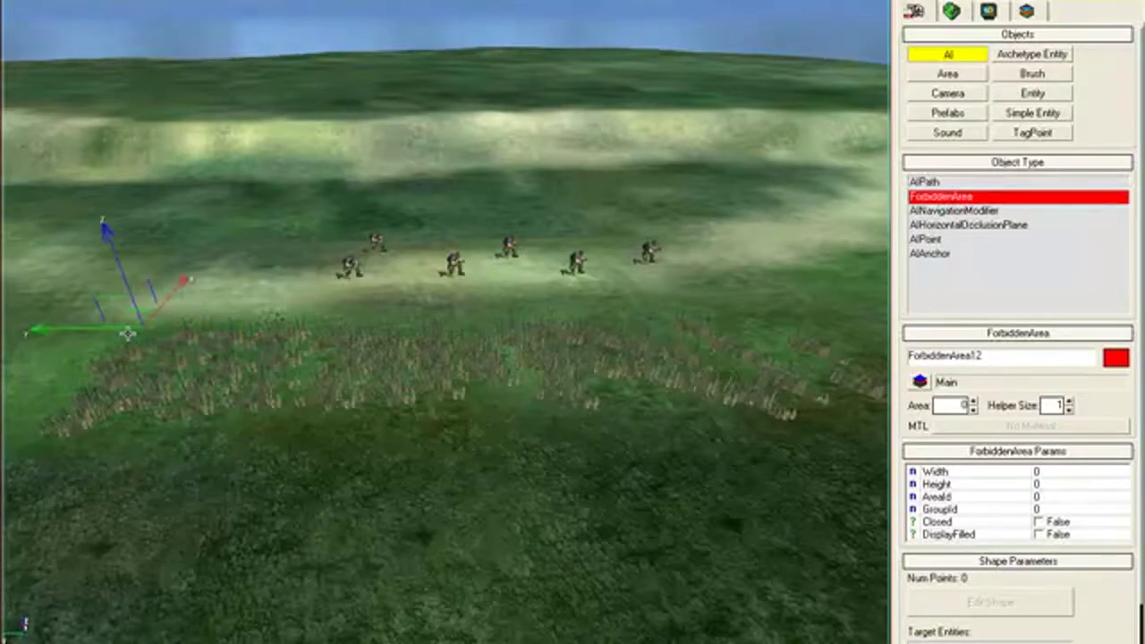
{"action": "left_click", "coordinate": [136, 327]}
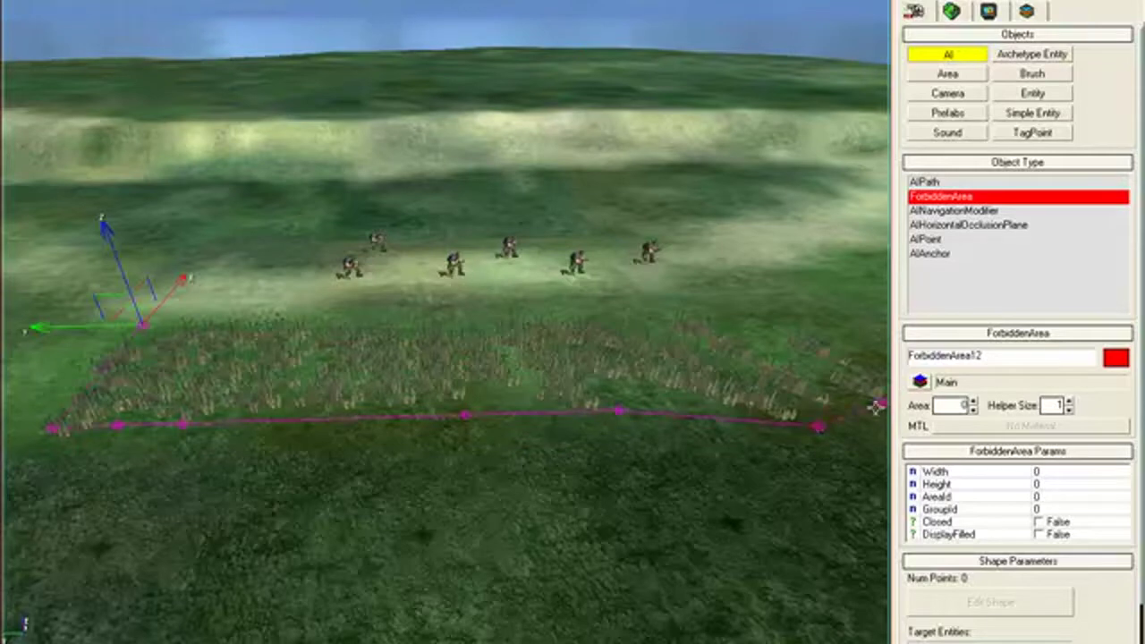
{"action": "left_click", "coordinate": [878, 405]}
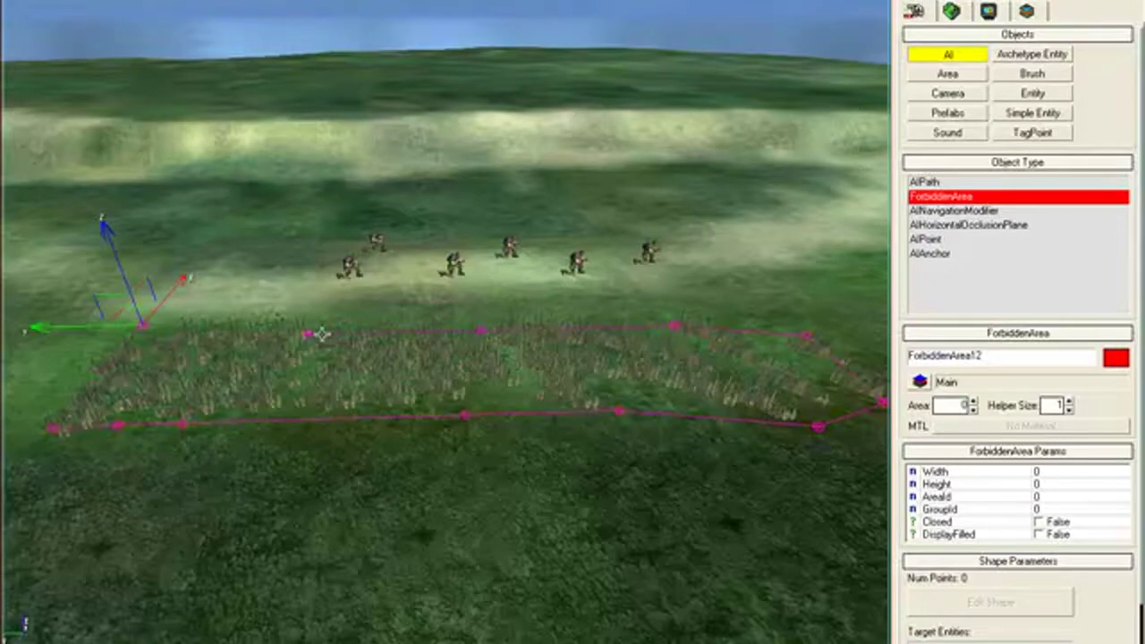
{"action": "left_click", "coordinate": [249, 327]}
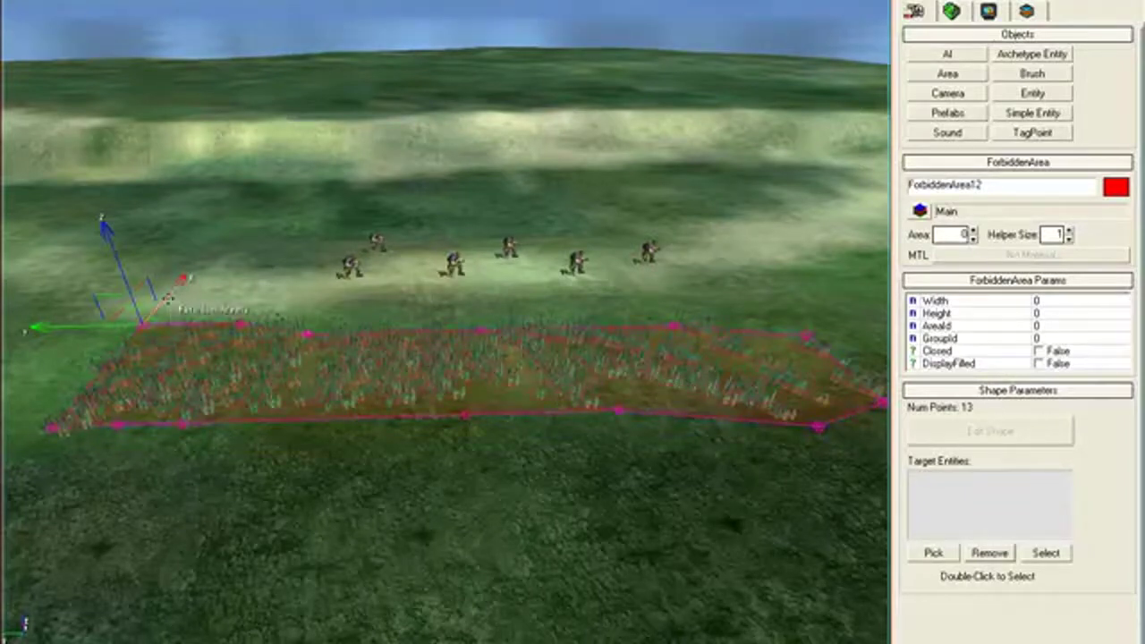
Move the forbidden area along its X axis onto the soldiers, return it to the reed patch and deselect it
{"action": "left_click_drag", "start_coordinate": [167, 298], "coordinate": [227, 213]}
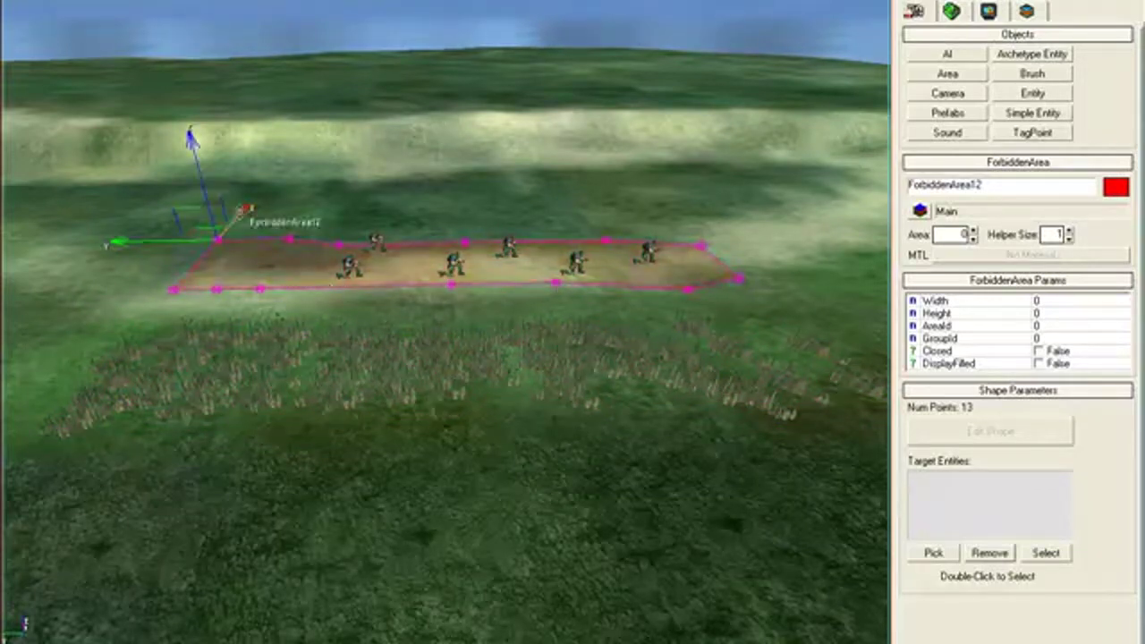
{"action": "left_click_drag", "start_coordinate": [244, 213], "coordinate": [196, 292]}
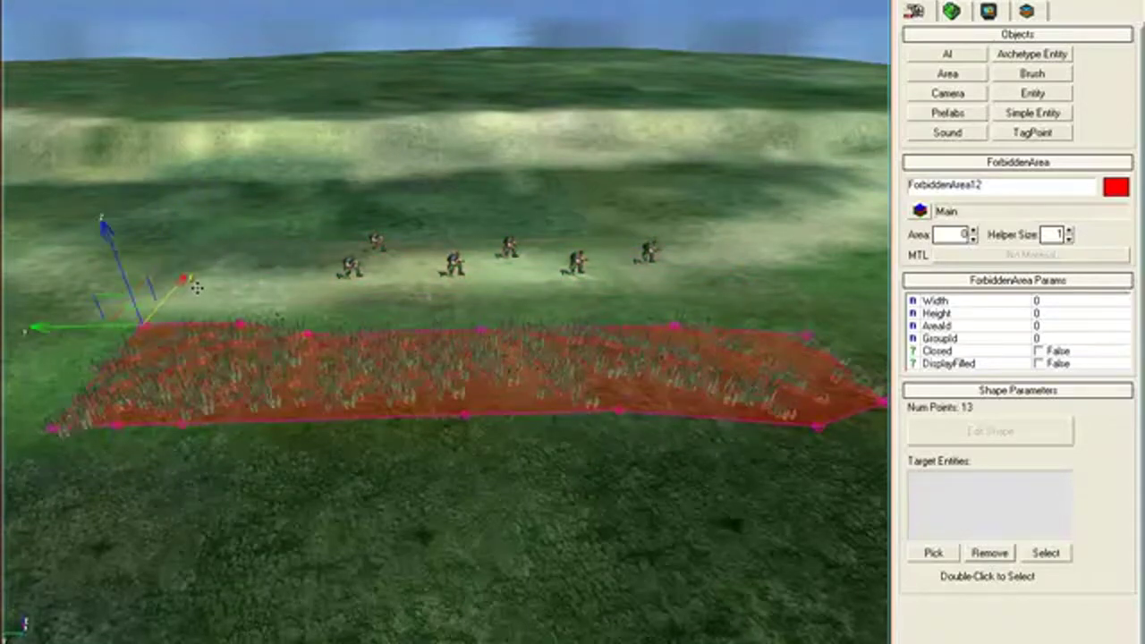
{"action": "left_click", "coordinate": [356, 520]}
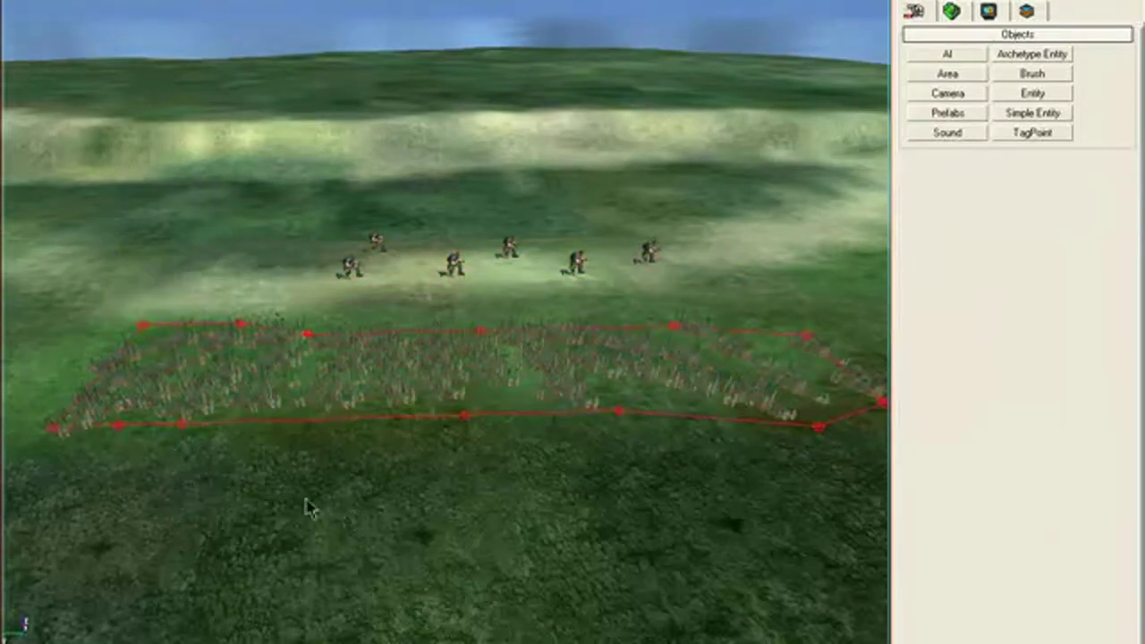
Playtest from close to the reeds to check how the soldiers react to the forbidden area, and return to editing
{"action": "key", "text": "w"}
{"action": "right_click_drag", "start_coordinate": [323, 523], "coordinate": [330, 535]}
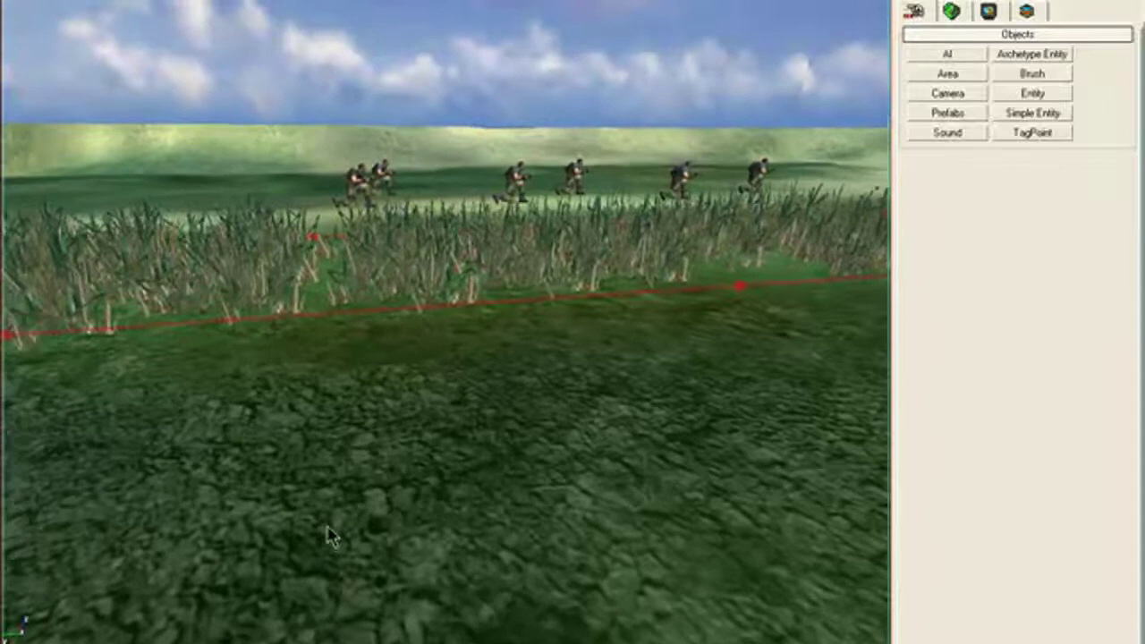
{"action": "key", "text": "ctrl+g"}
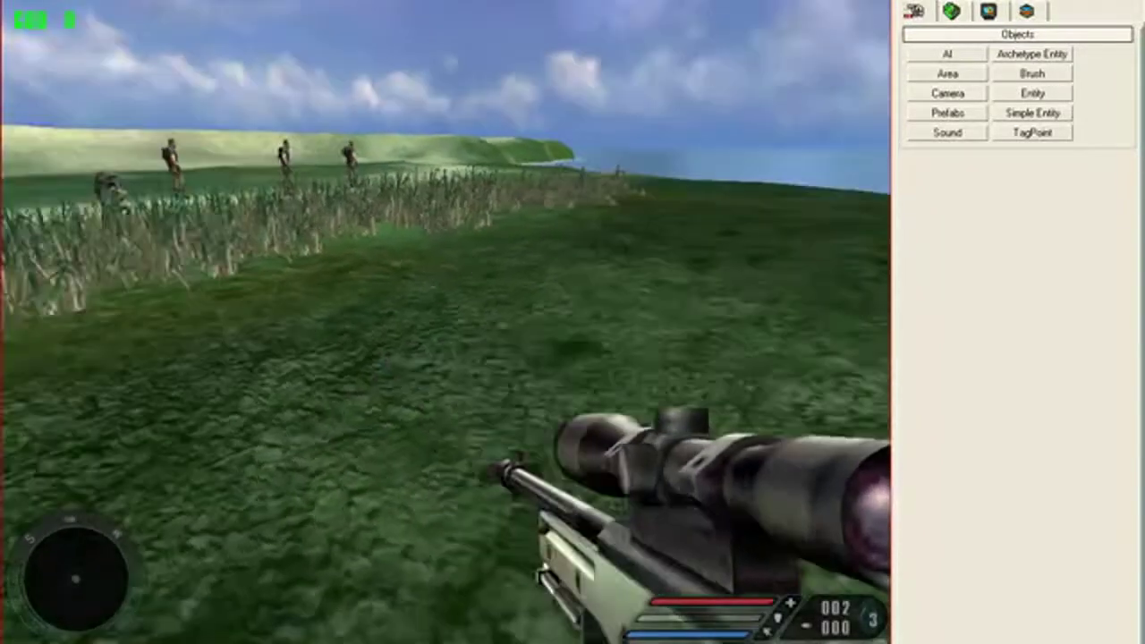
{"action": "key", "text": "g"}
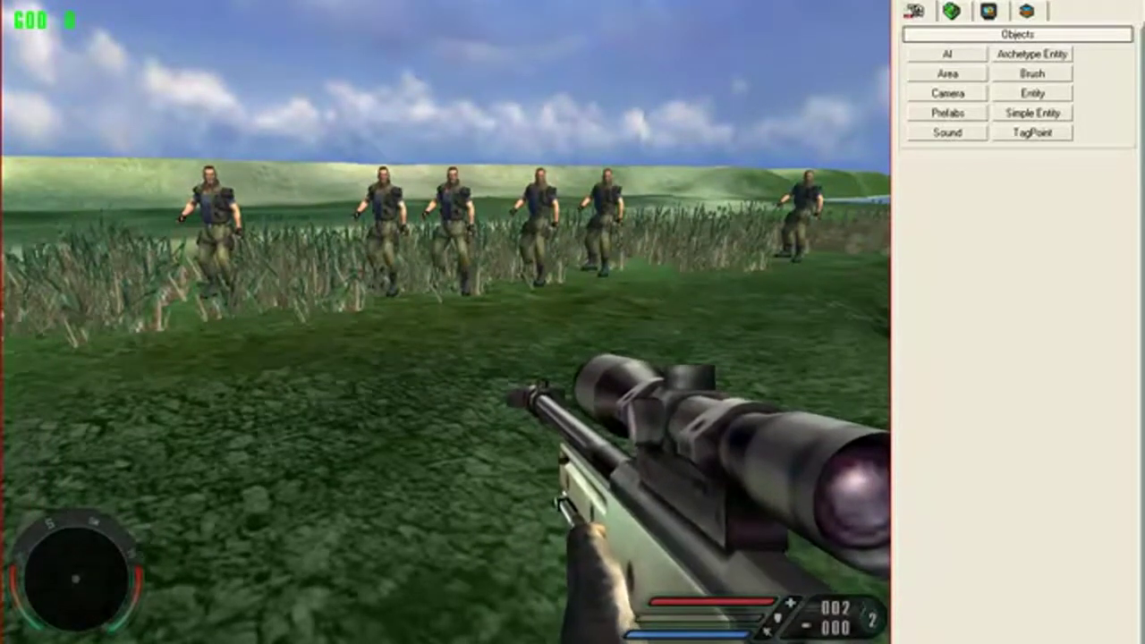
{"action": "key", "text": "Escape"}
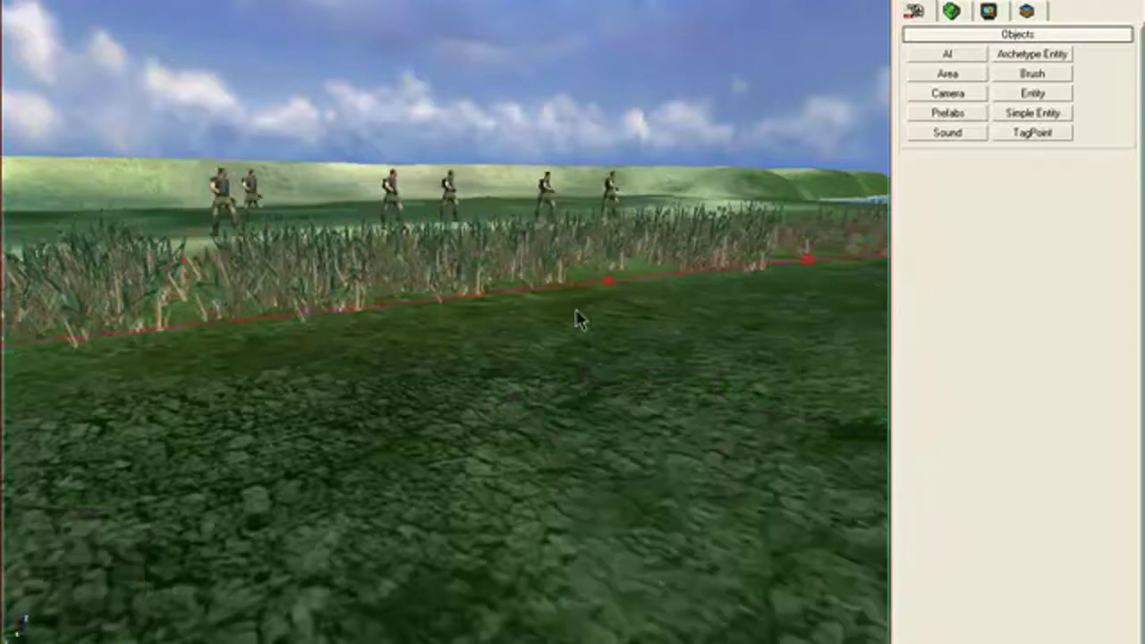
Set the forbidden area's height to 3, lower the area along its Z axis and deselect it
{"action": "mouse_move", "coordinate": [577, 310]}
{"action": "right_mouse_down"}
{"action": "mouse_move", "coordinate": [576, 329]}
{"action": "mouse_move", "coordinate": [577, 315]}
{"action": "right_mouse_up"}
{"action": "key", "text": "s"}
{"action": "key", "text": "w"}
{"action": "key", "text": "s"}
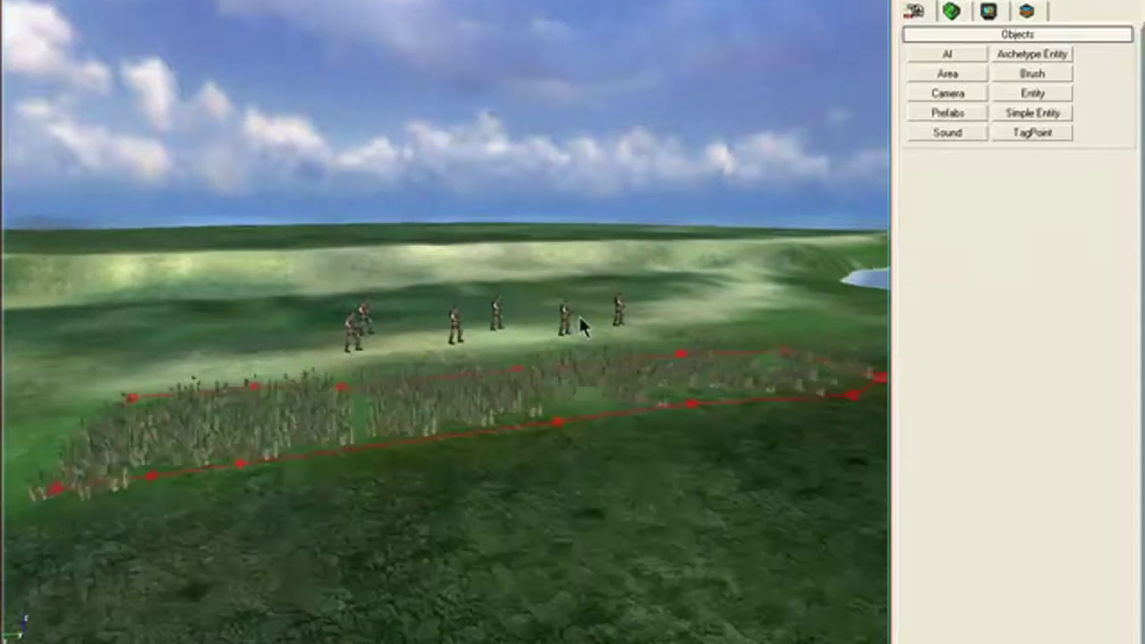
{"action": "left_click", "coordinate": [556, 422]}
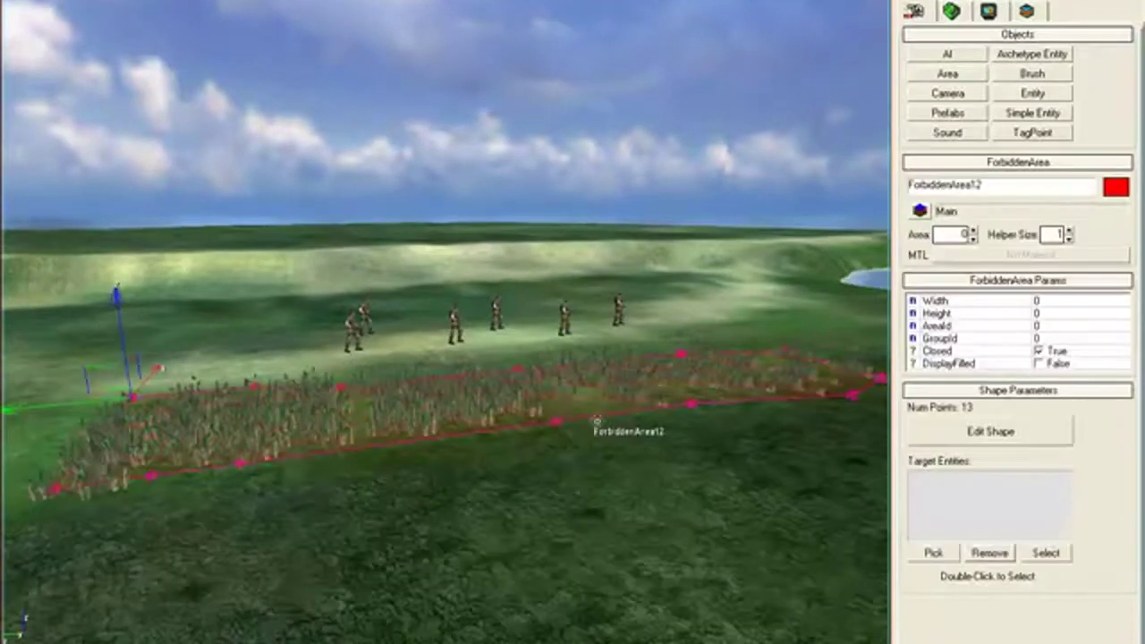
{"action": "left_click", "coordinate": [1047, 312]}
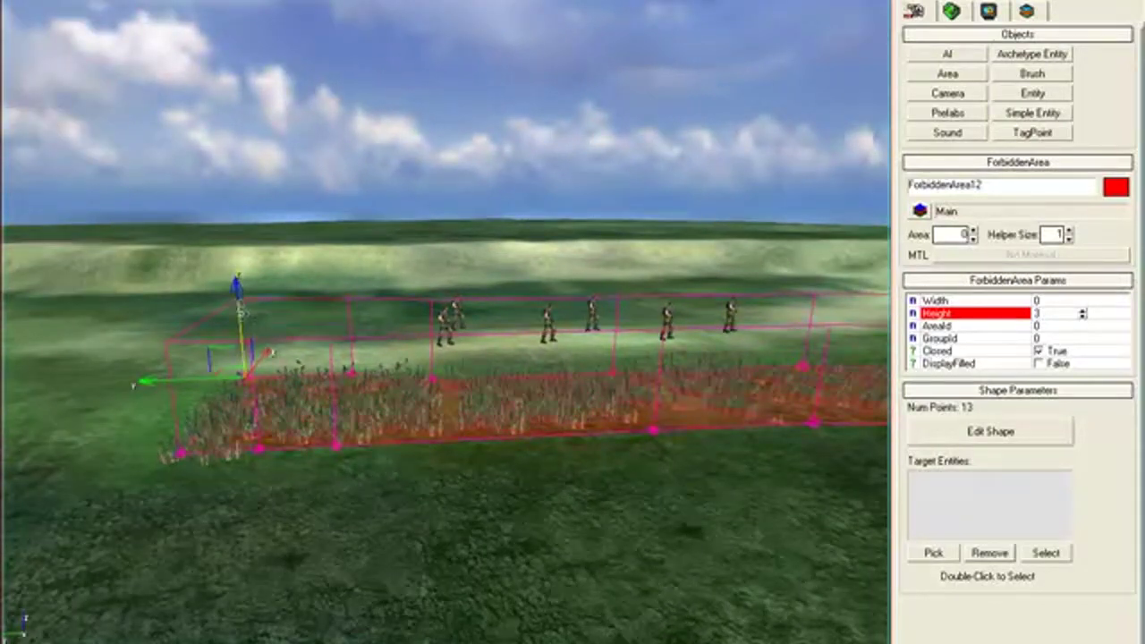
{"action": "left_click_drag", "start_coordinate": [239, 302], "coordinate": [242, 352]}
{"action": "left_click", "coordinate": [493, 524]}
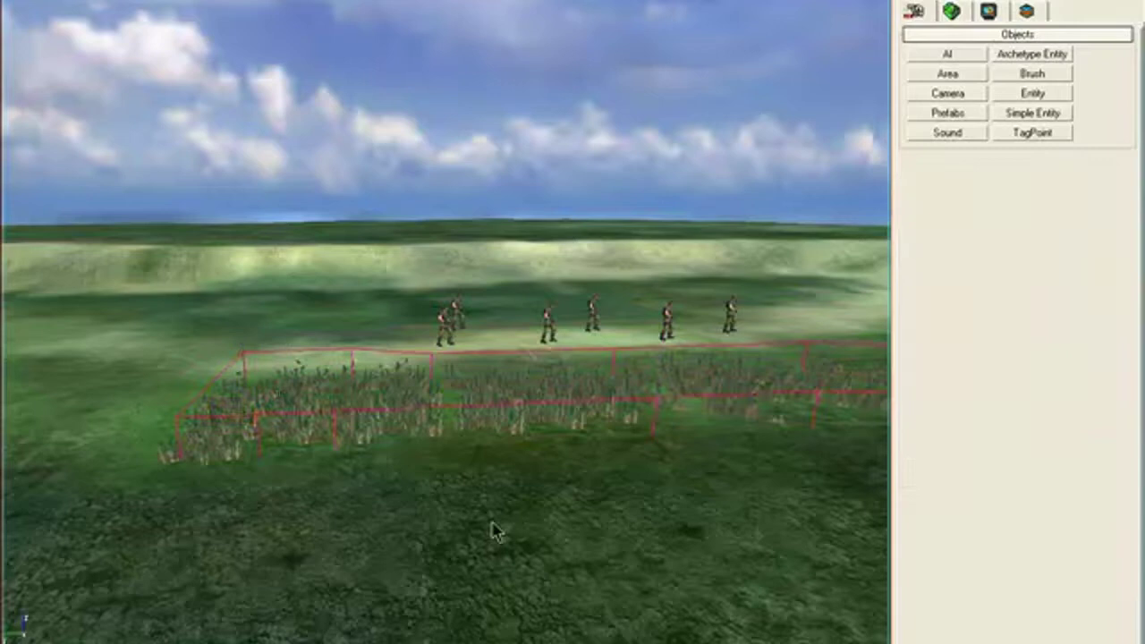
Select the forbidden area around the reeds and toggle its Closed option to compare the open and closed outlines
{"action": "right_click_drag", "start_coordinate": [493, 538], "coordinate": [496, 539]}
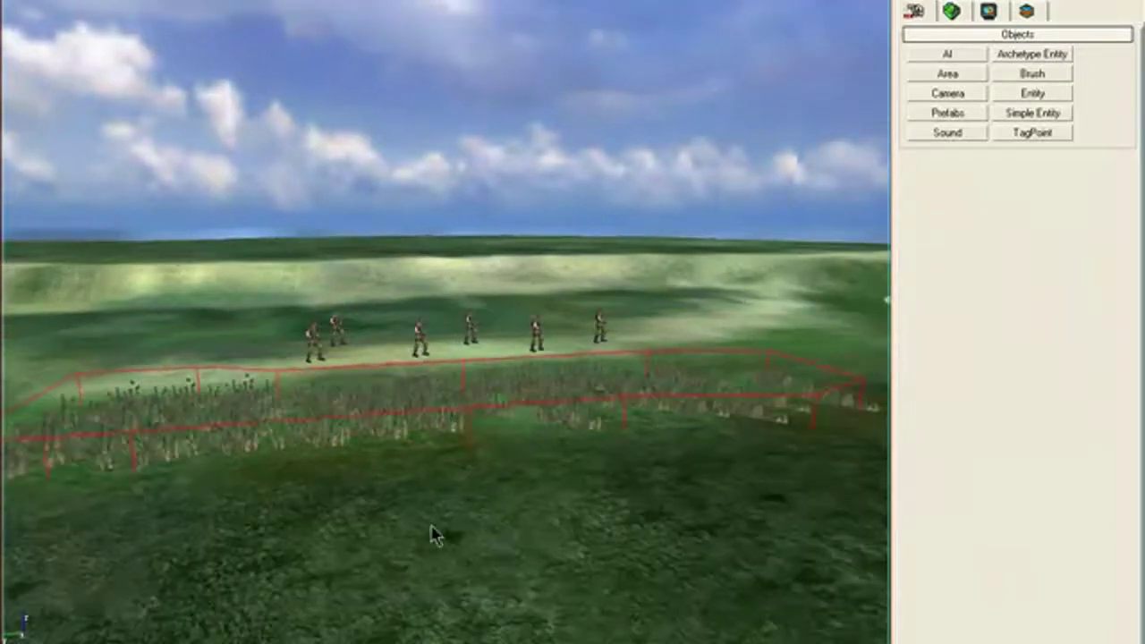
{"action": "key", "text": "a"}
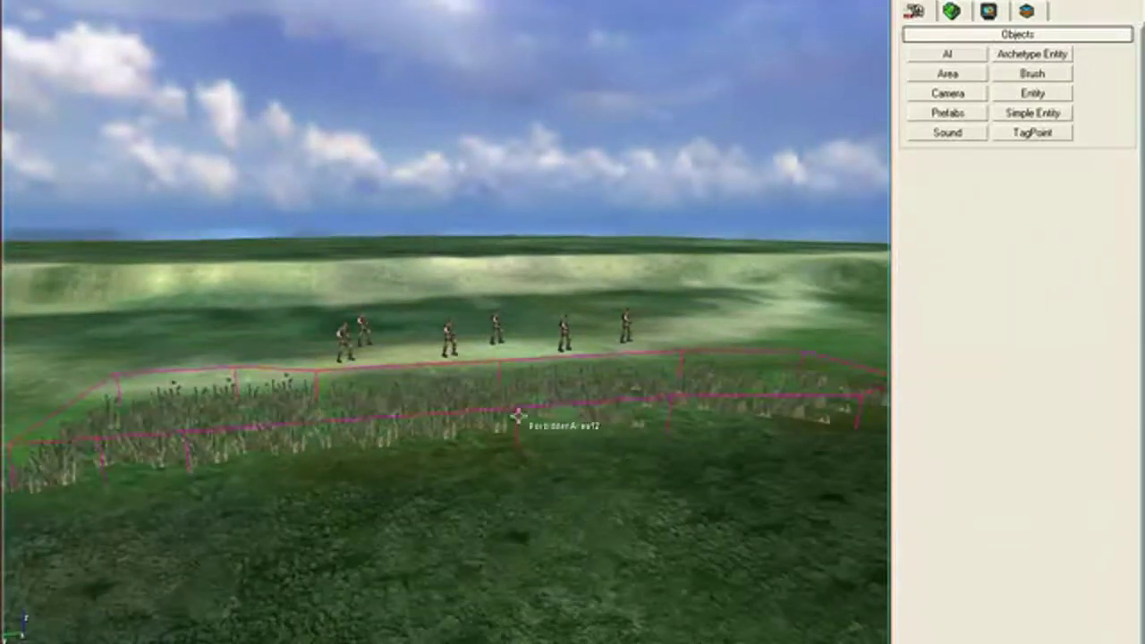
{"action": "left_click", "coordinate": [517, 415]}
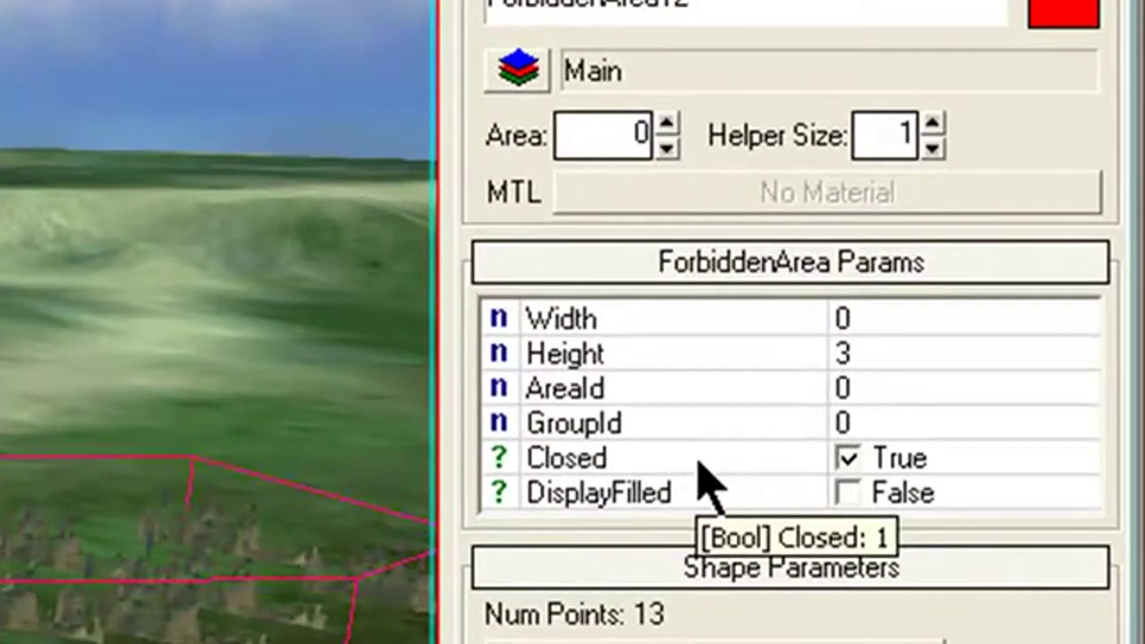
{"action": "key", "text": "a"}
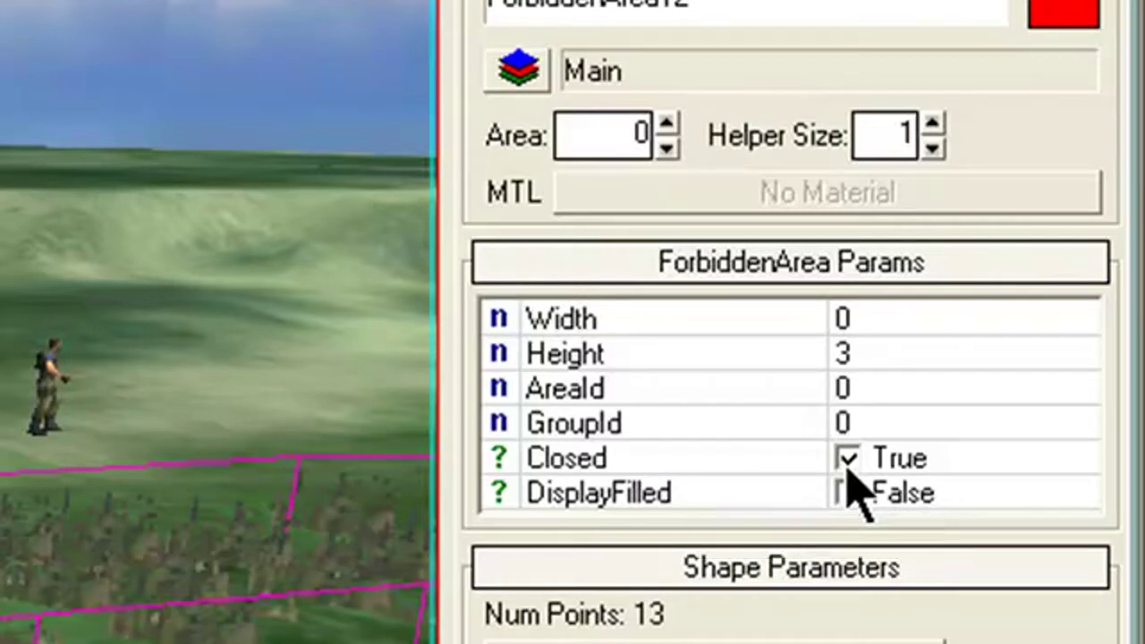
{"action": "left_click", "coordinate": [848, 465]}
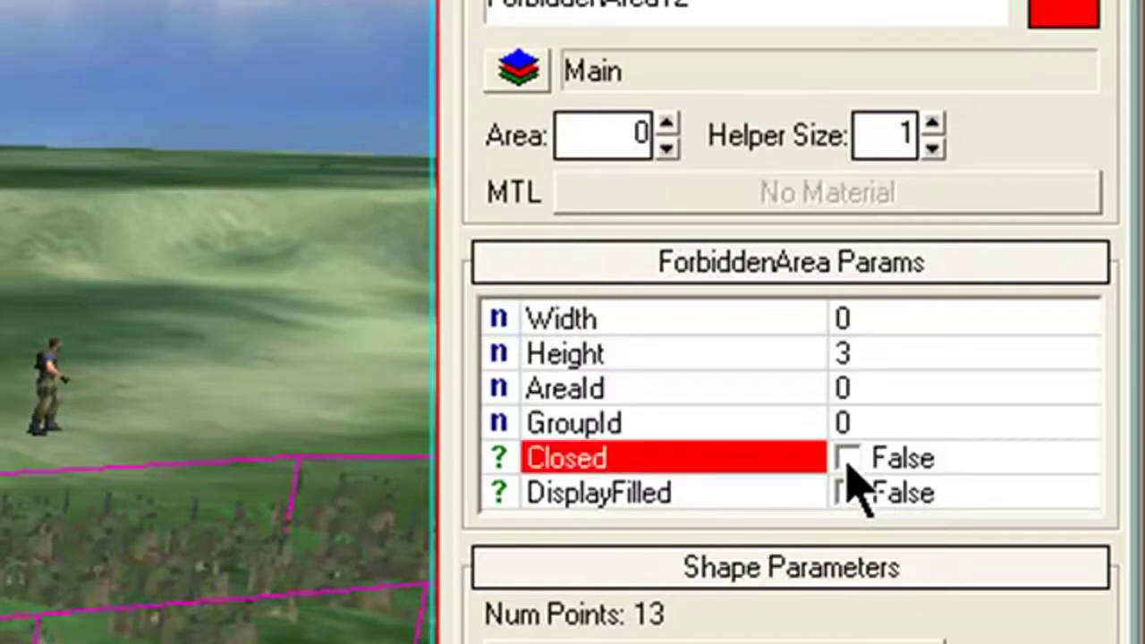
{"action": "left_click", "coordinate": [847, 465]}
{"action": "left_click", "coordinate": [848, 465]}
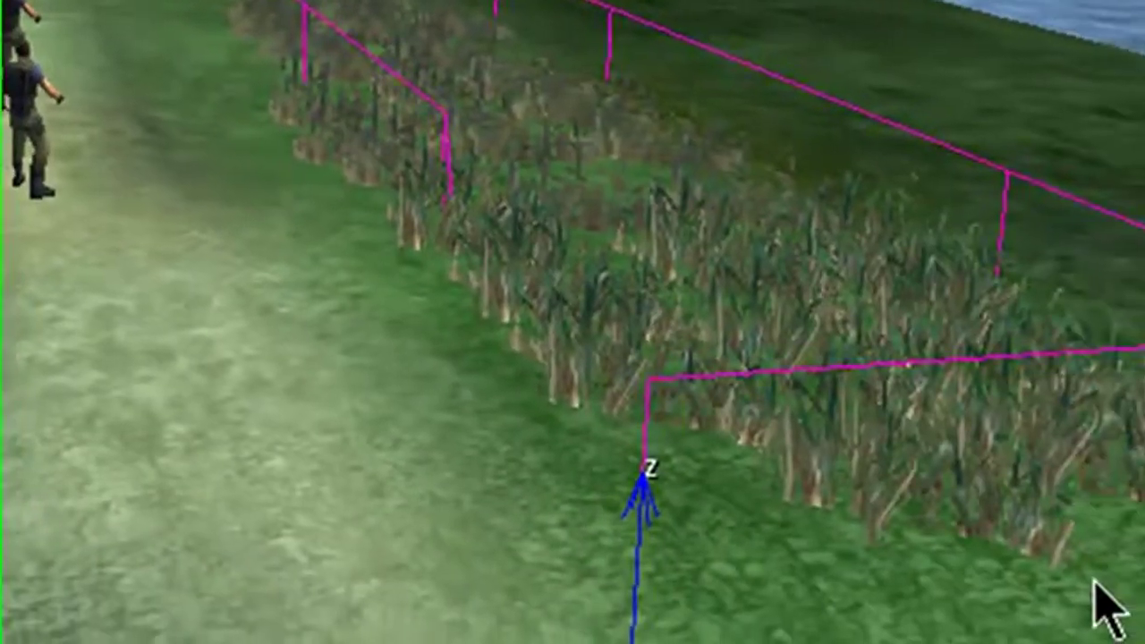
Inspect the ends of the forbidden area's outline and delete the area from around the reed patch
{"action": "key", "text": "d"}
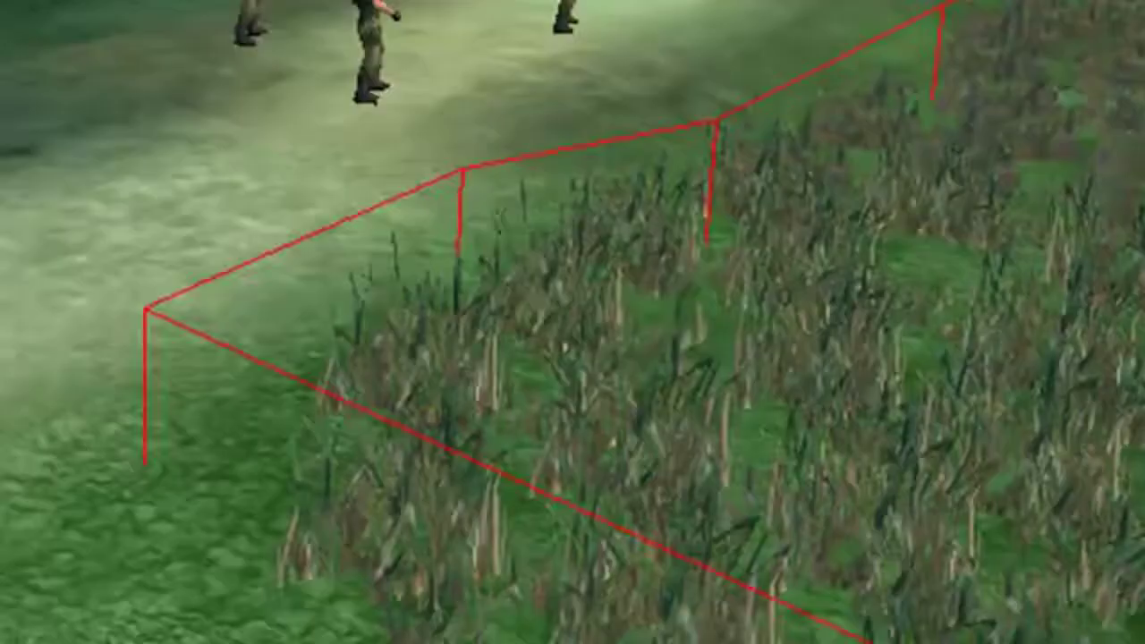
{"action": "key", "text": "Right"}
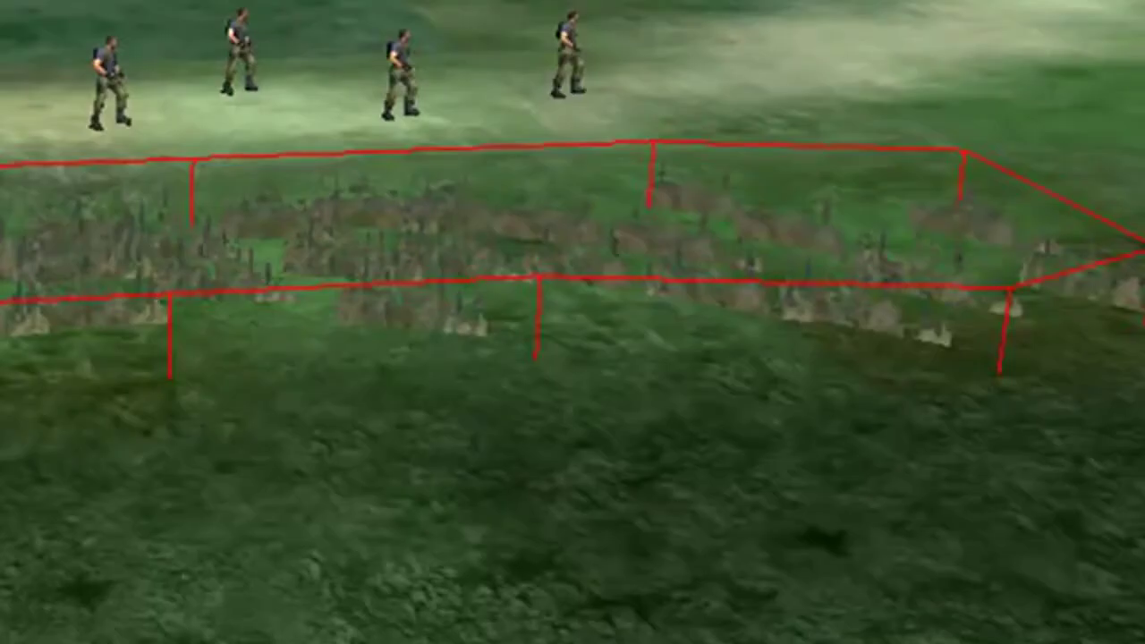
{"action": "key", "text": "s"}
{"action": "key", "text": "a"}
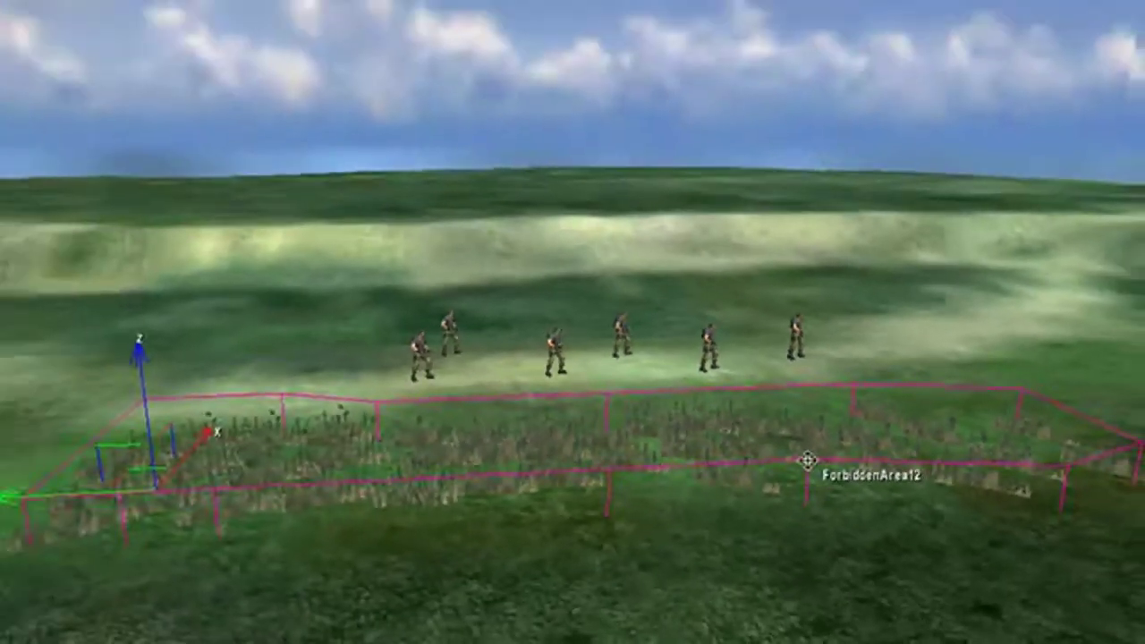
{"action": "key", "text": "Delete"}
{"action": "left_click", "coordinate": [668, 300]}
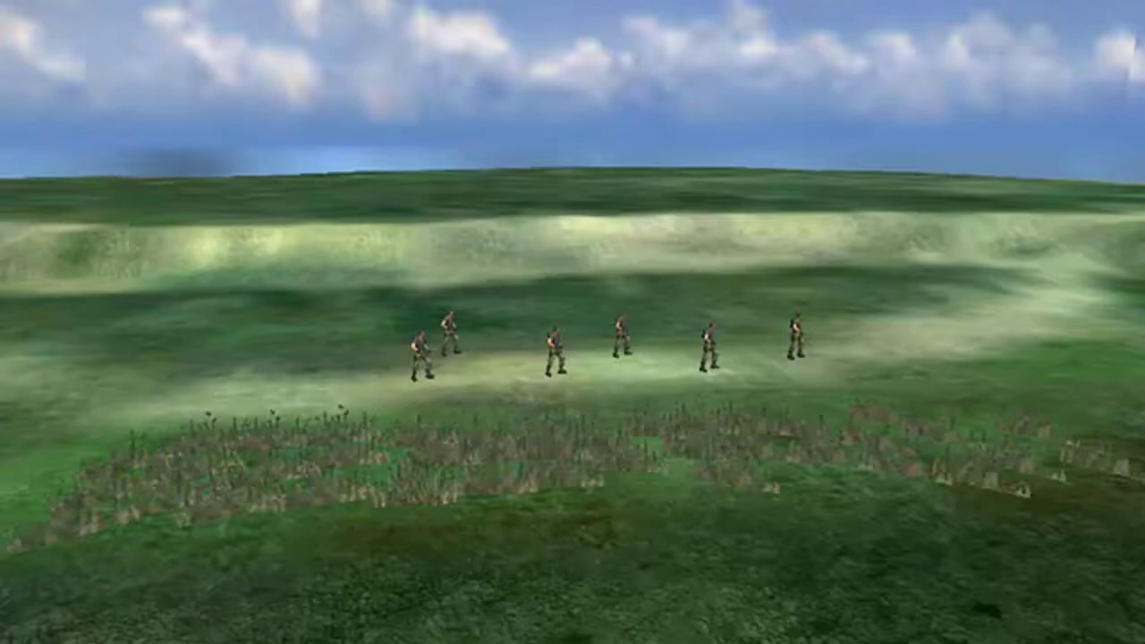
Draw a four-point forbidden area along the near side of the reeds with its ends angled outward, leave its outline open and deselect it
{"action": "right_click_drag", "start_coordinate": [1096, 280], "coordinate": [1080, 301]}
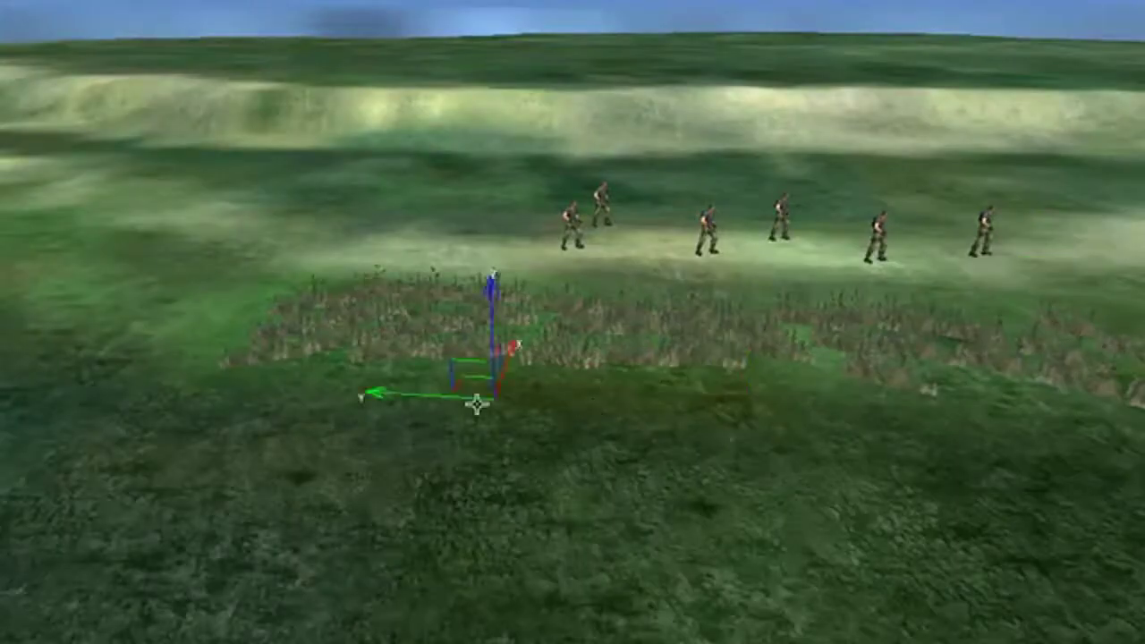
{"action": "left_click_drag", "start_coordinate": [249, 311], "coordinate": [220, 391]}
{"action": "left_click", "coordinate": [253, 385]}
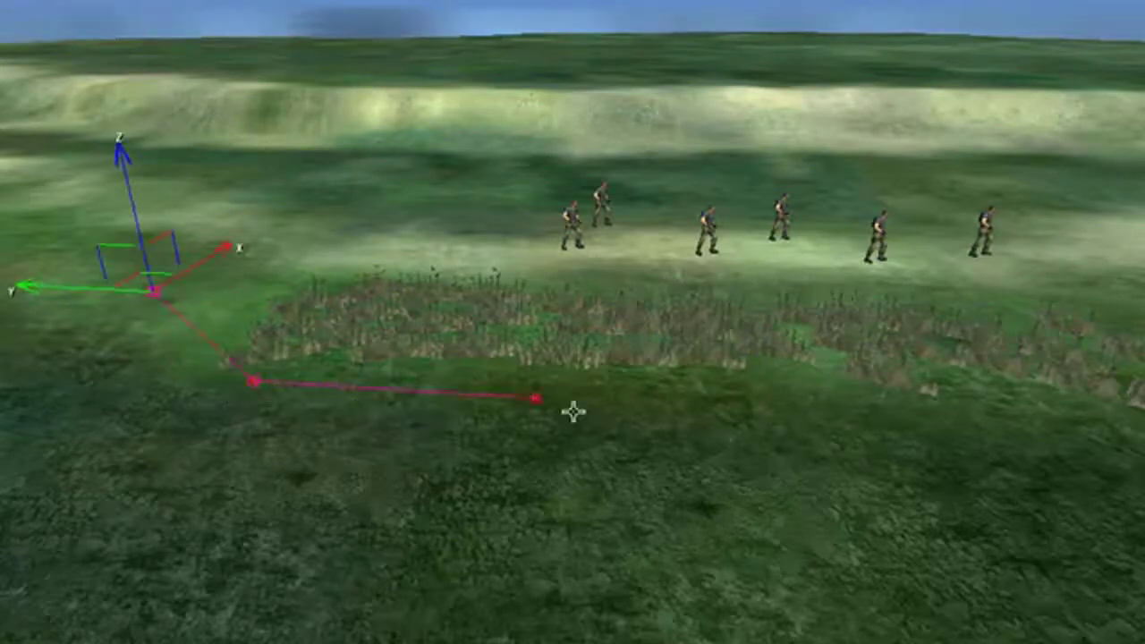
{"action": "right_click_drag", "start_coordinate": [597, 414], "coordinate": [634, 430]}
{"action": "key", "text": "d"}
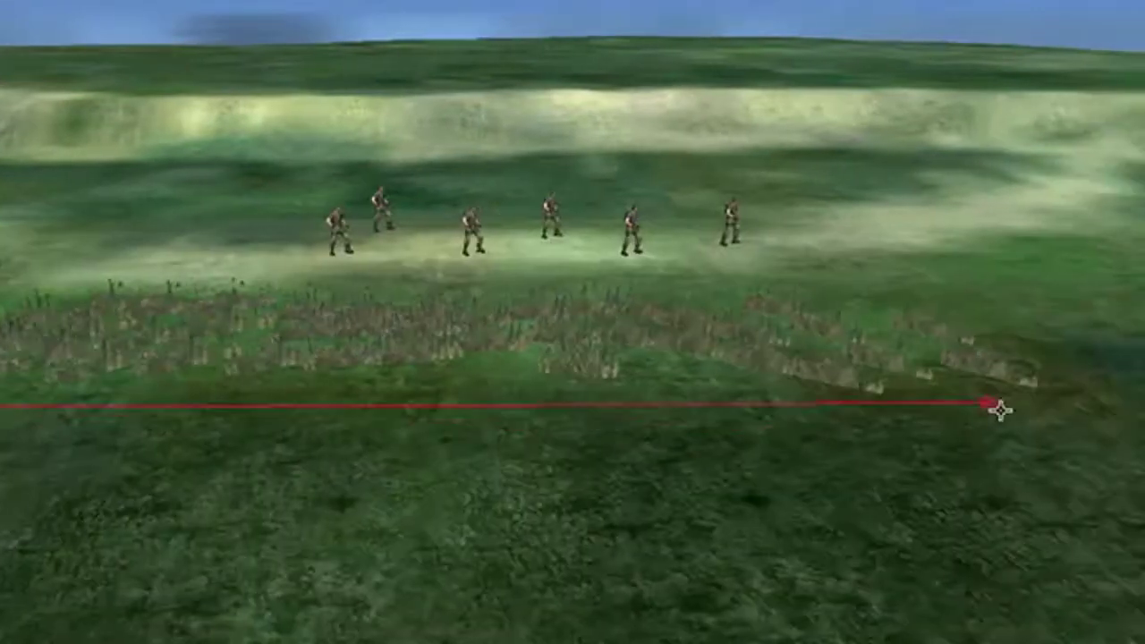
{"action": "left_click", "coordinate": [1031, 404]}
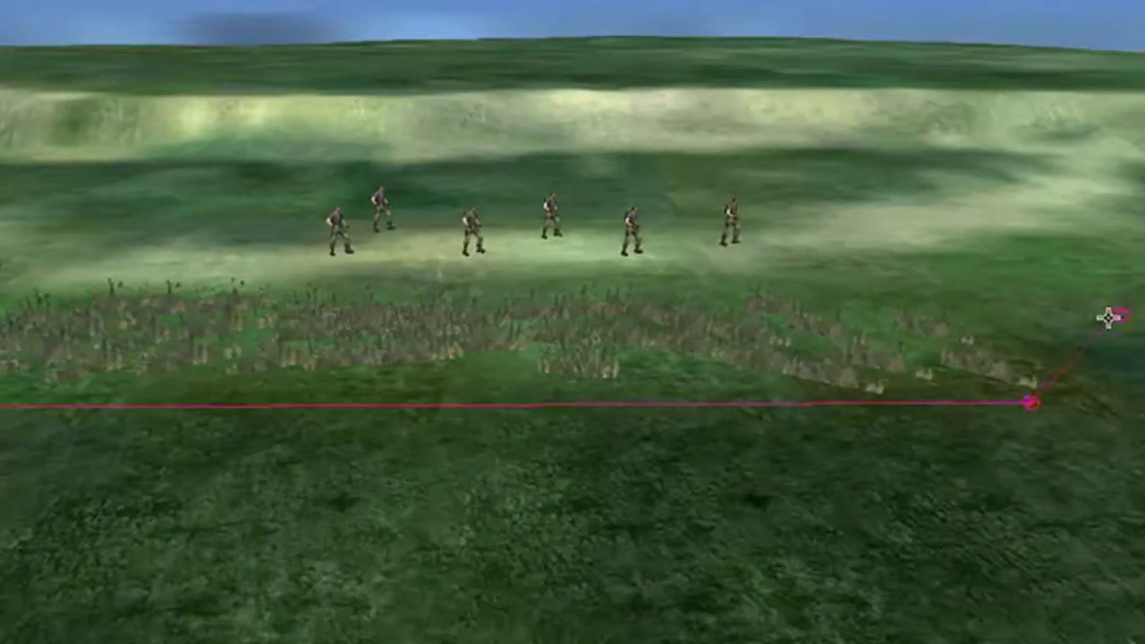
{"action": "key", "text": "s"}
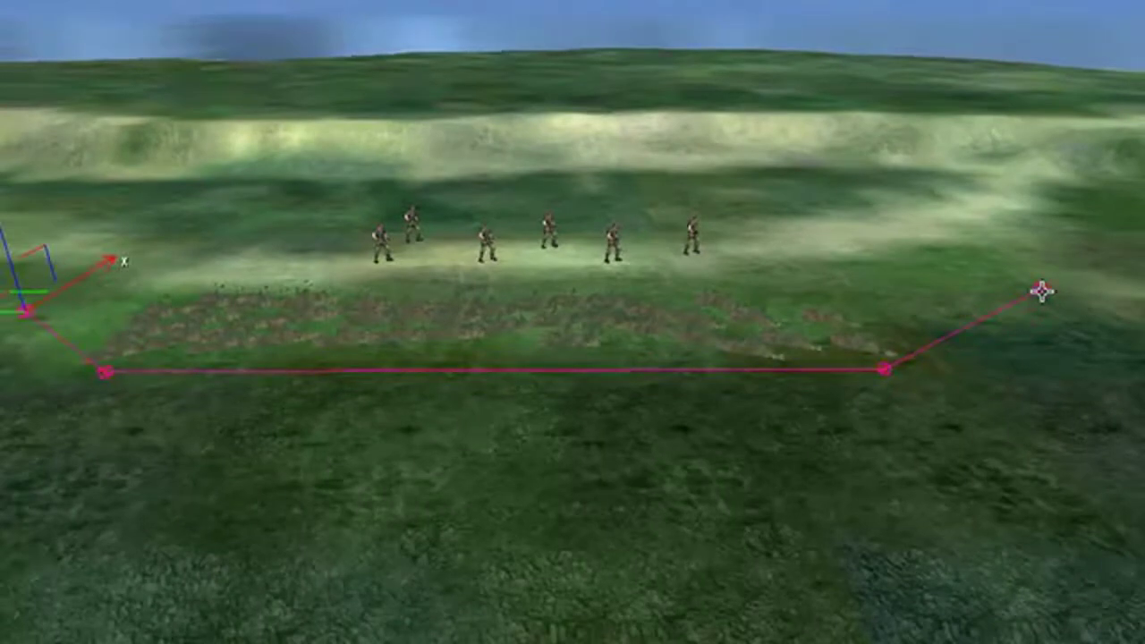
{"action": "double_click", "coordinate": [1041, 291]}
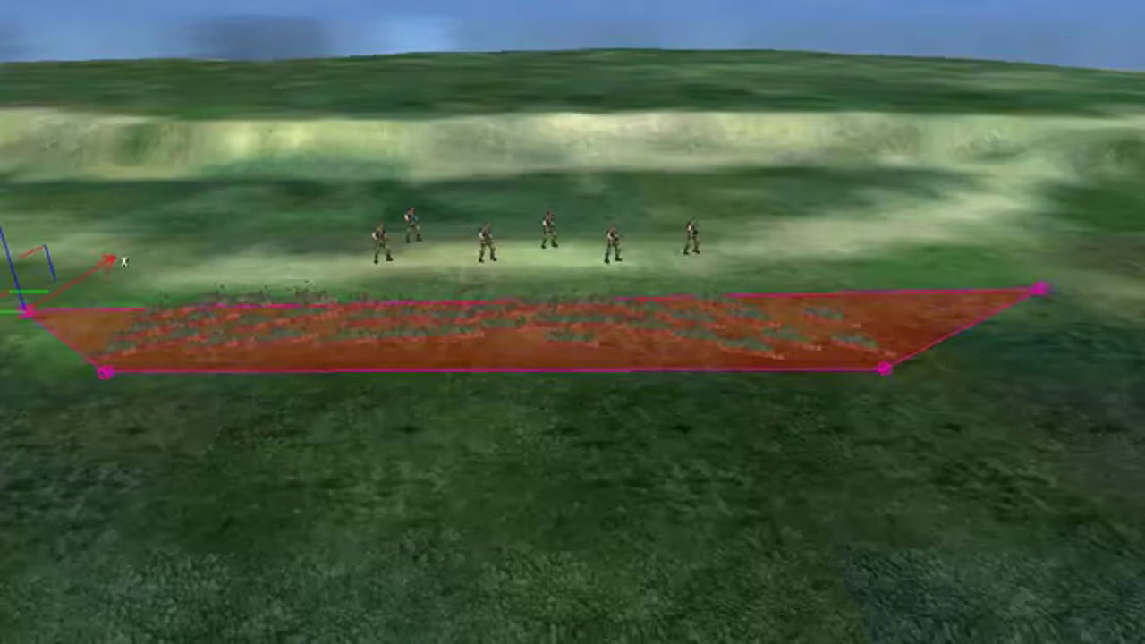
{"action": "key", "text": "ctrl+z"}
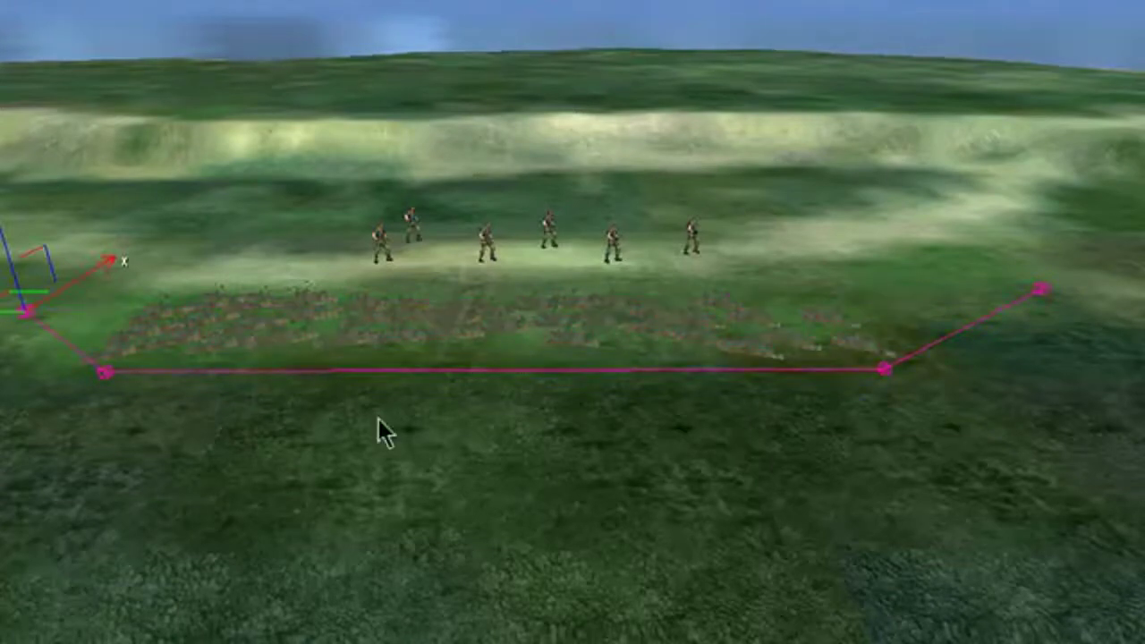
{"action": "left_click", "coordinate": [447, 446]}
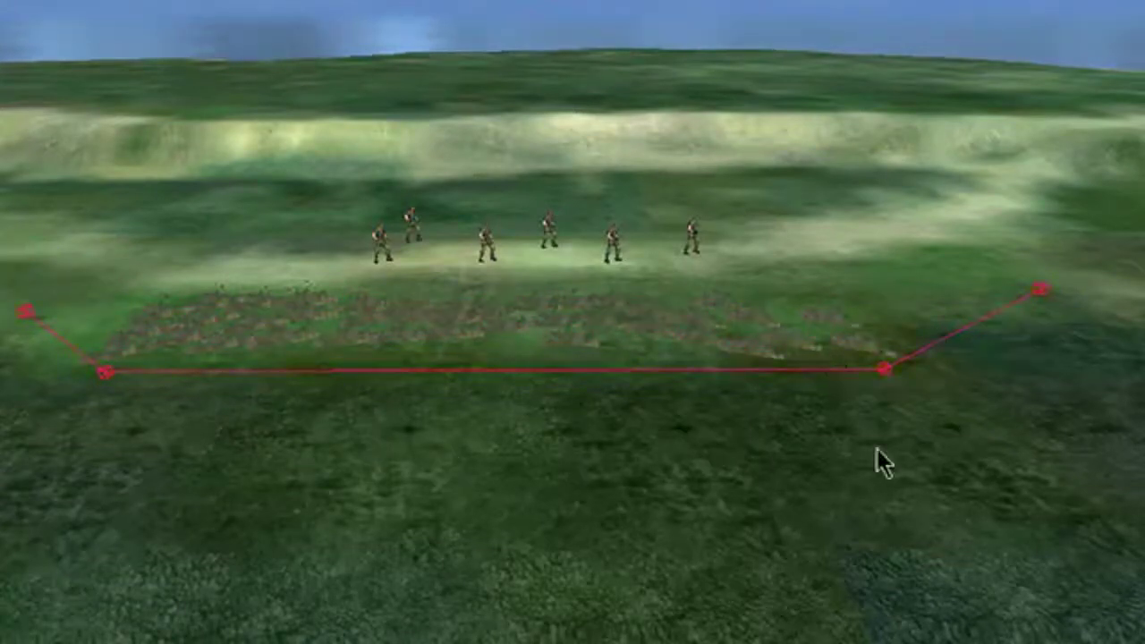
Playtest from the grass in front of the reeds, firing and aiming through the scope to check how the soldiers respond to the open forbidden area
{"action": "middle_click_drag", "start_coordinate": [798, 503], "coordinate": [779, 530]}
{"action": "scroll", "coordinate": [779, 531], "scroll_direction": "up", "scroll_amount": 6}
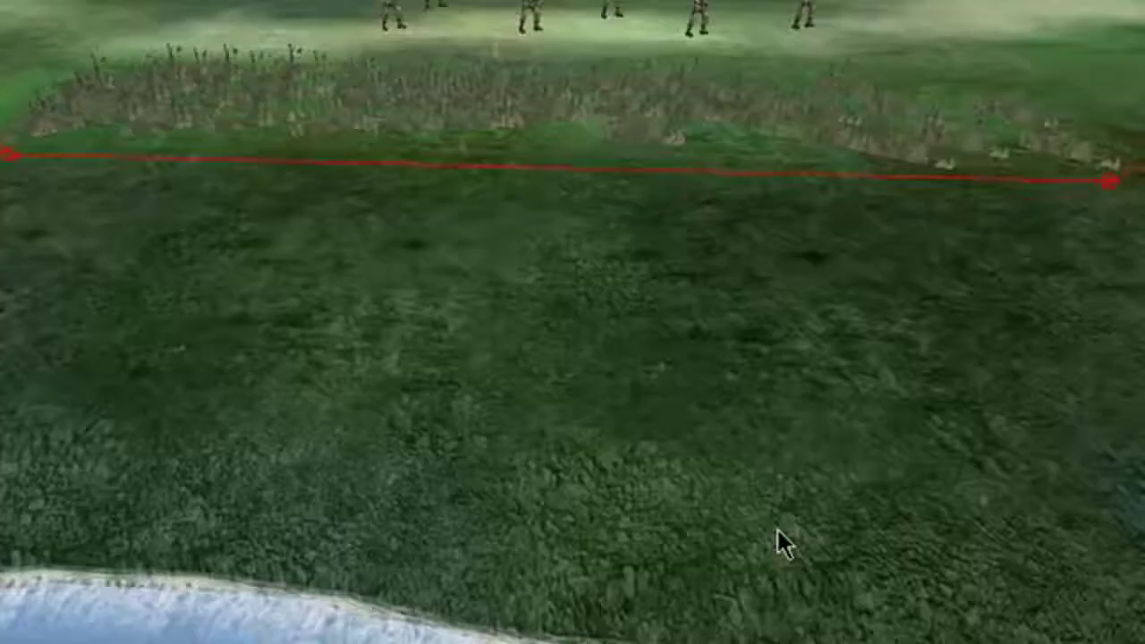
{"action": "scroll", "coordinate": [779, 530], "scroll_direction": "down", "scroll_amount": 5}
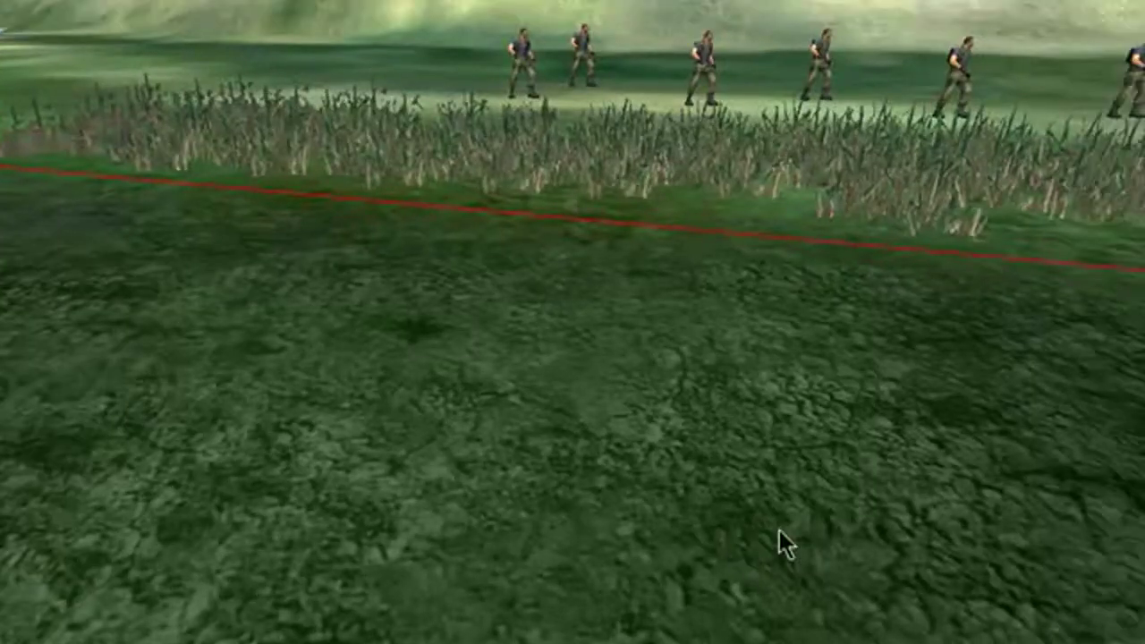
{"action": "key", "text": "ctrl+g"}
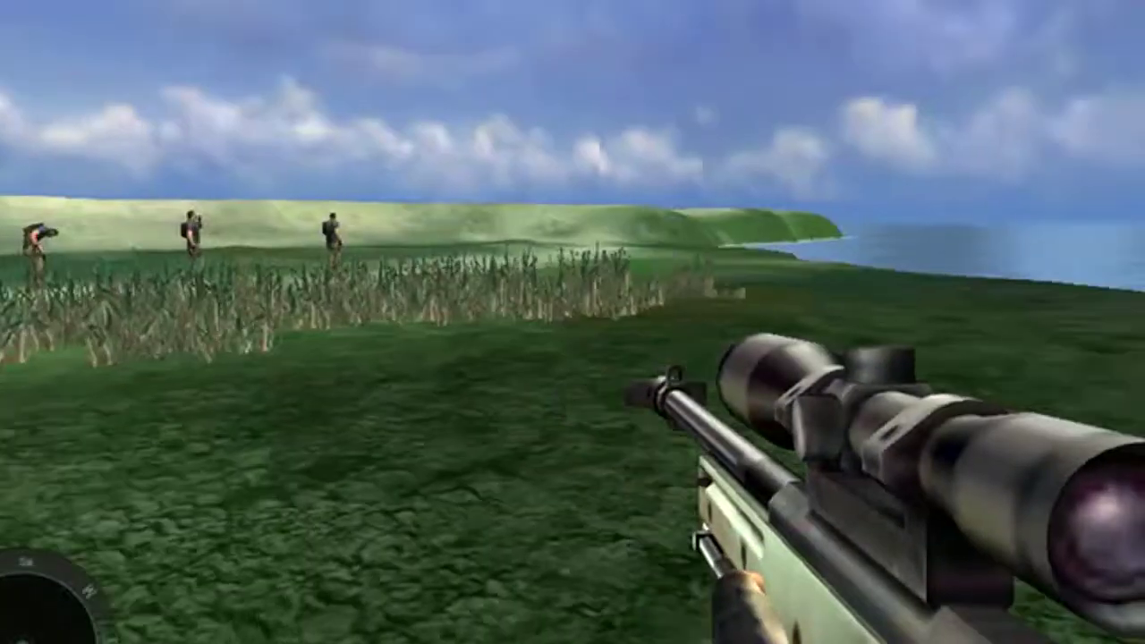
{"action": "left_click", "coordinate": [572, 322]}
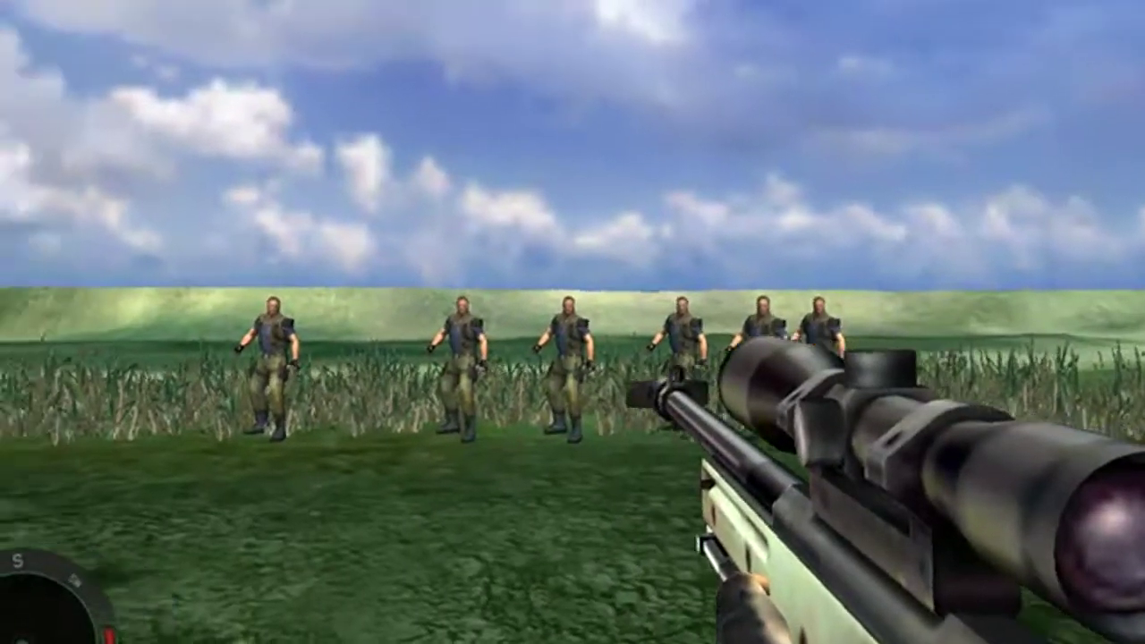
{"action": "right_click", "coordinate": [540, 288]}
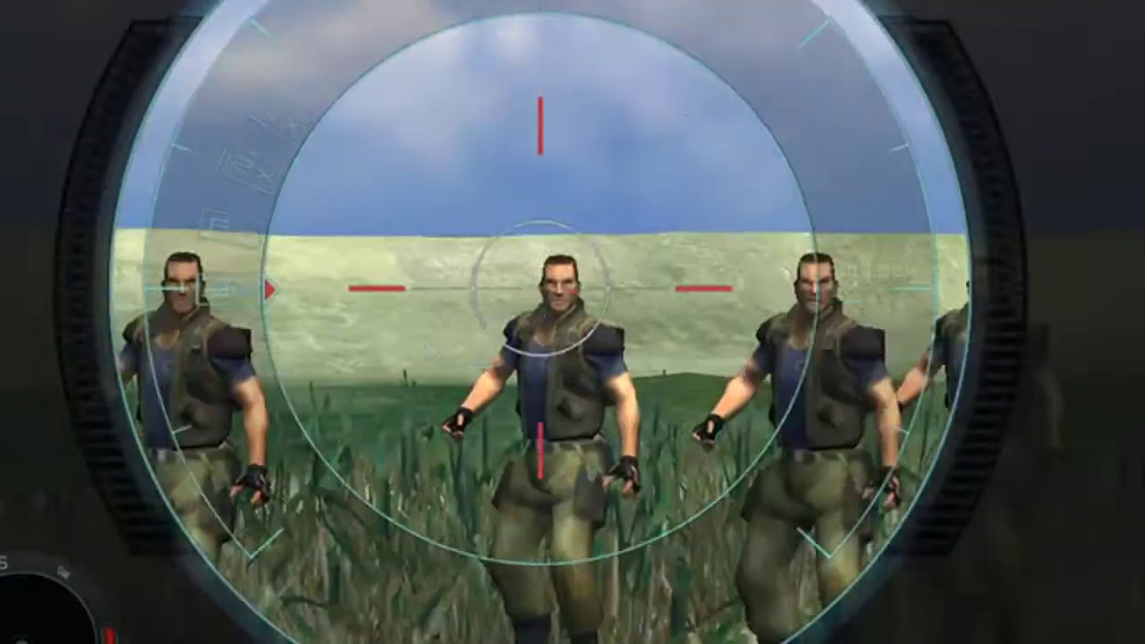
{"action": "left_click", "coordinate": [540, 289]}
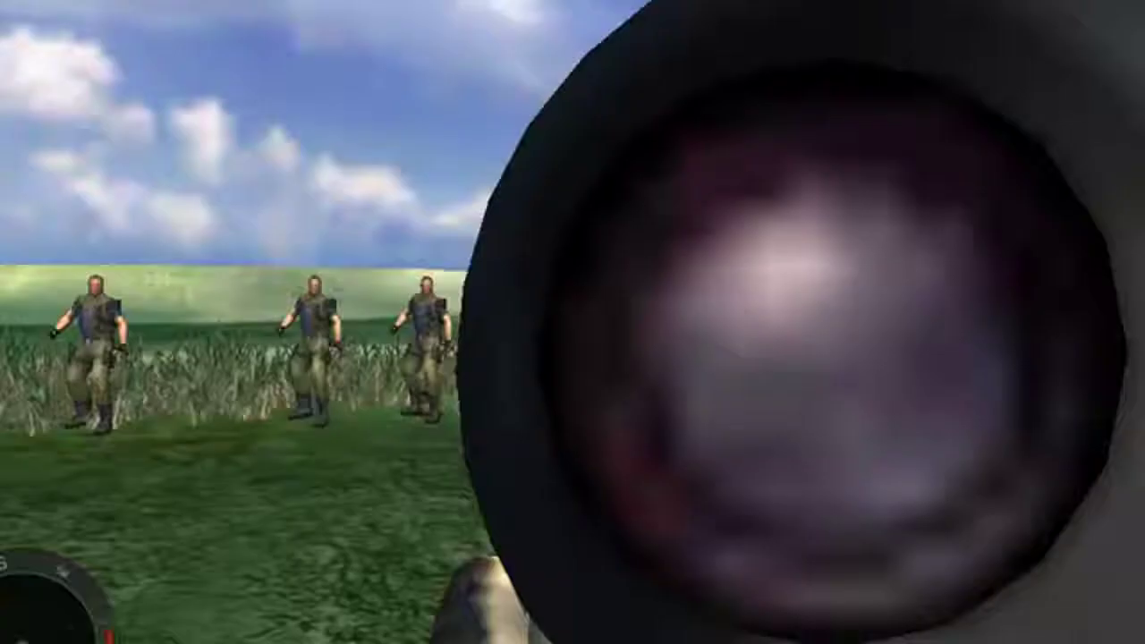